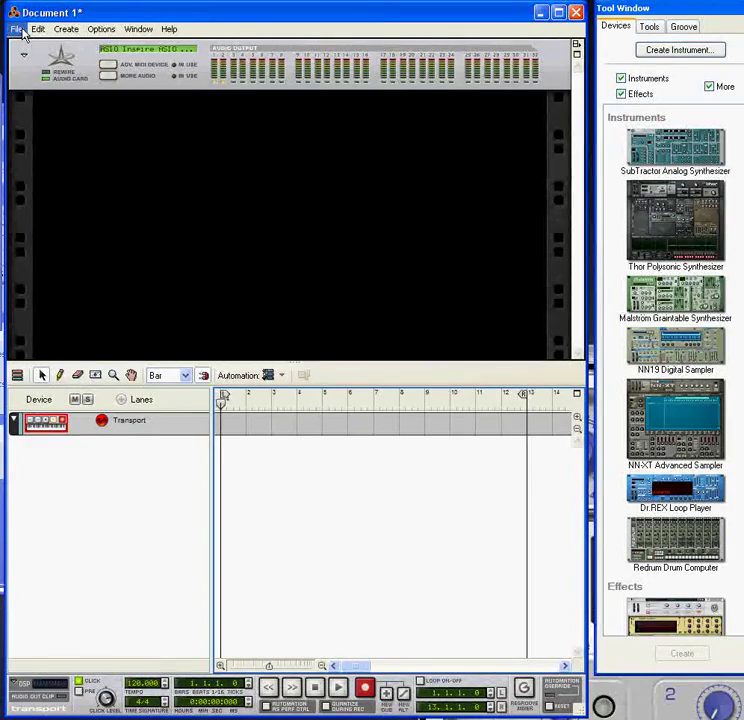
# Step: Create a new song document and reposition its window beside the Tool Window
pyautogui.click(15, 30)
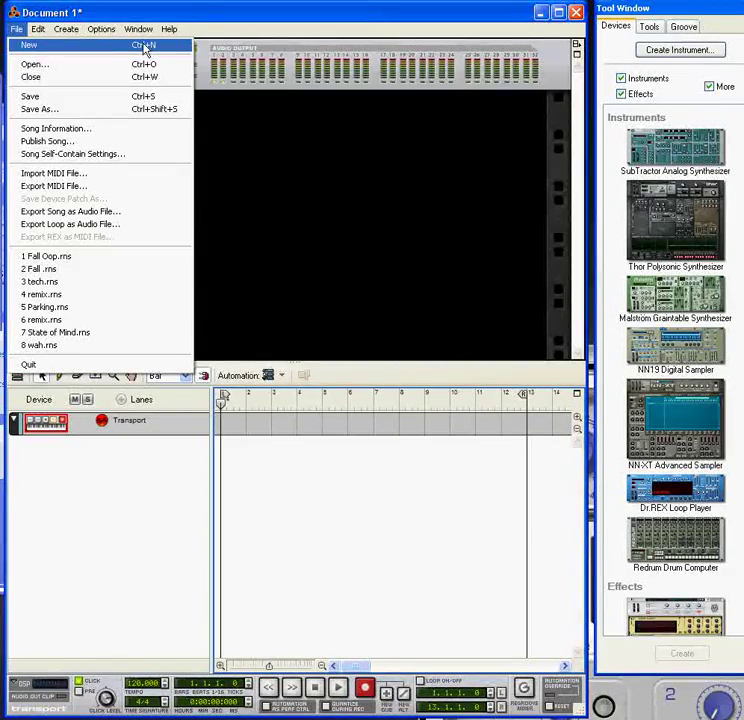
pyautogui.click(192, 18)
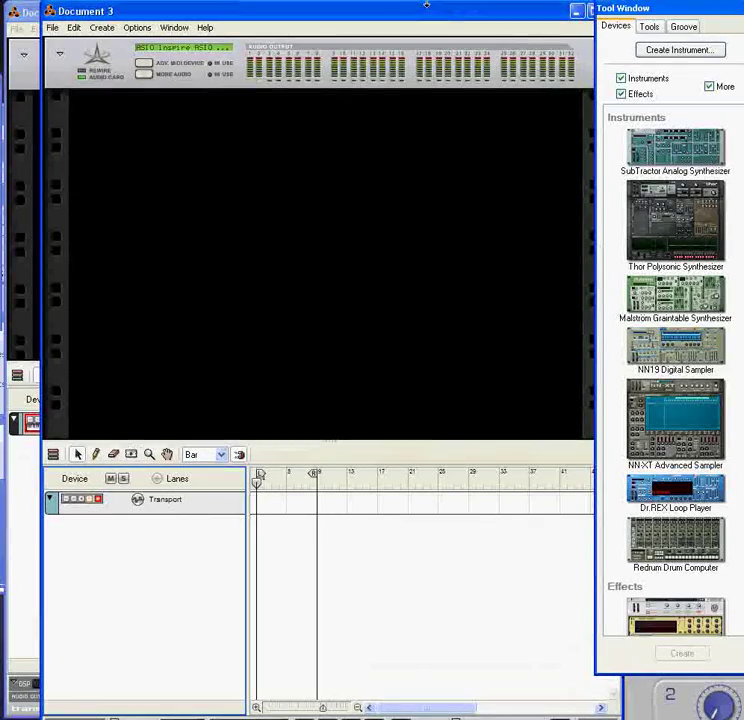
pyautogui.moveTo(426, 5); pyautogui.dragTo(392, 22)
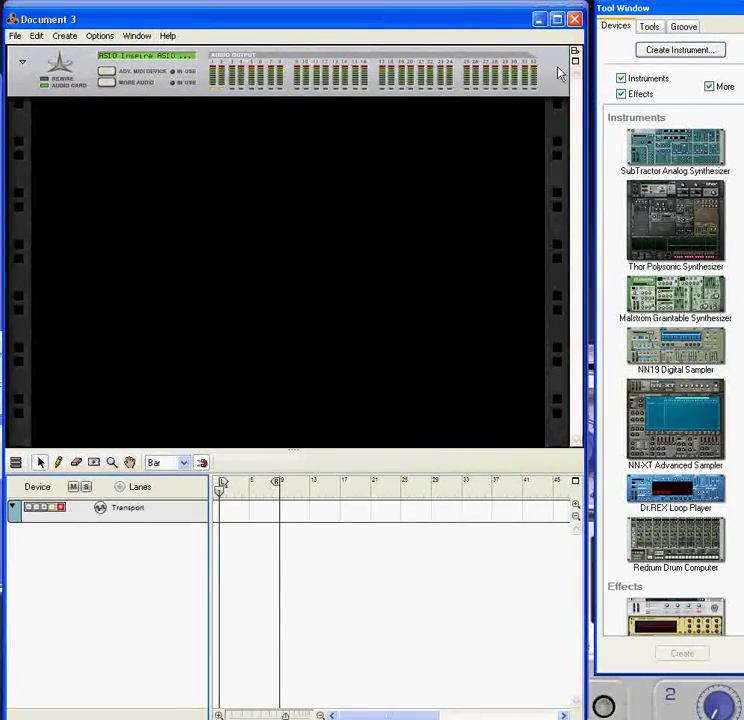
pyautogui.moveTo(468, 8)
pyautogui.mouseDown()
pyautogui.moveTo(468, 38)
pyautogui.moveTo(470, 18)
pyautogui.mouseUp()
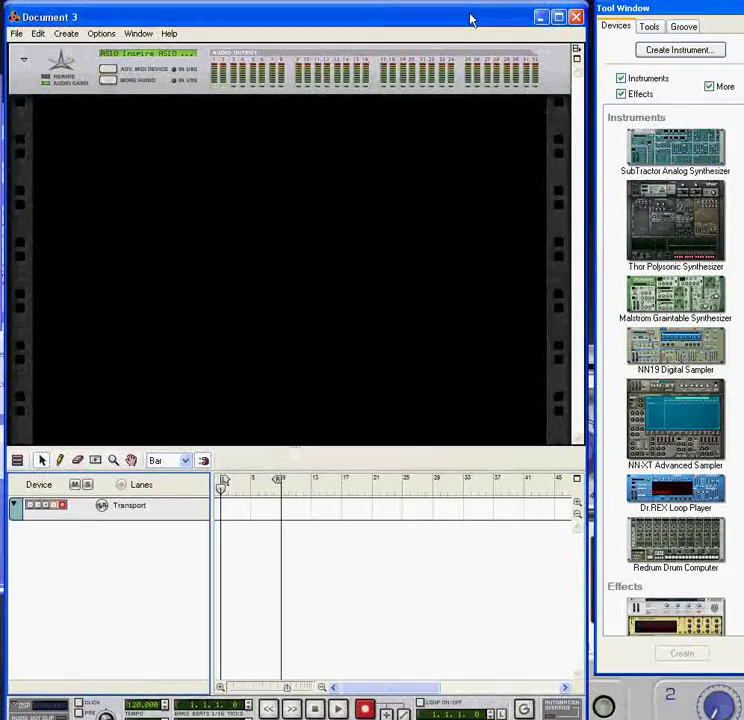
# Step: Browse the Desktop, My Computer and Reason Factory Sound Bank locations in the song browser, and close it without opening a song
pyautogui.click(16, 34)
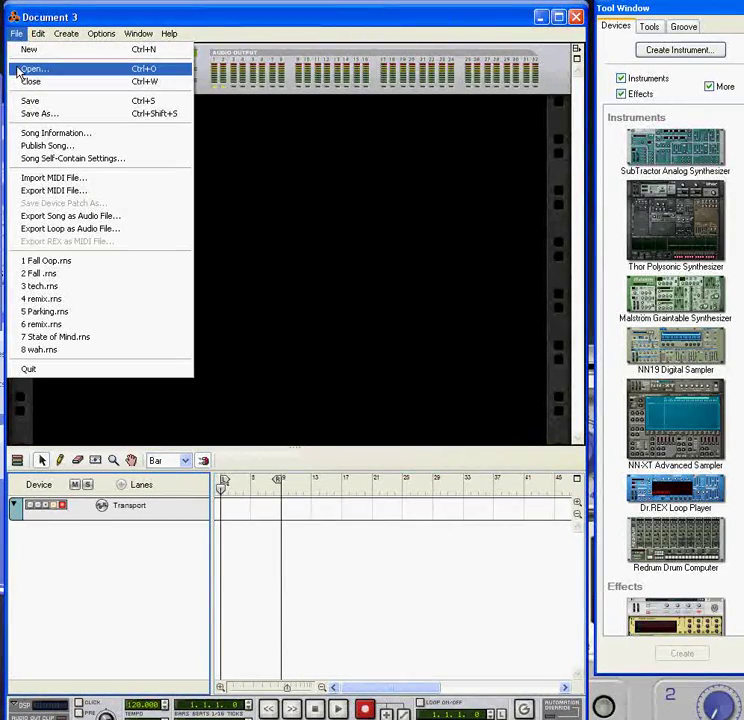
pyautogui.click(18, 70)
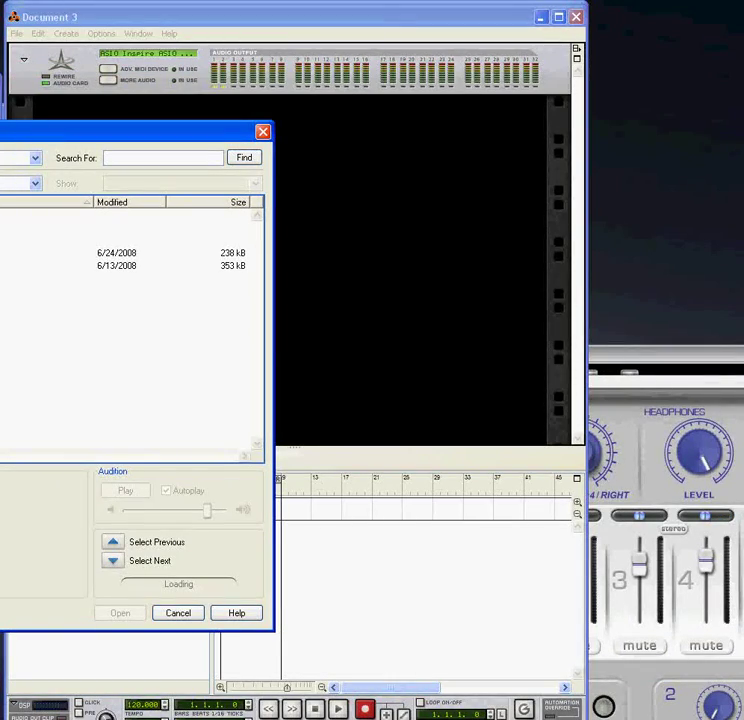
pyautogui.moveTo(0, 140); pyautogui.dragTo(410, 41)
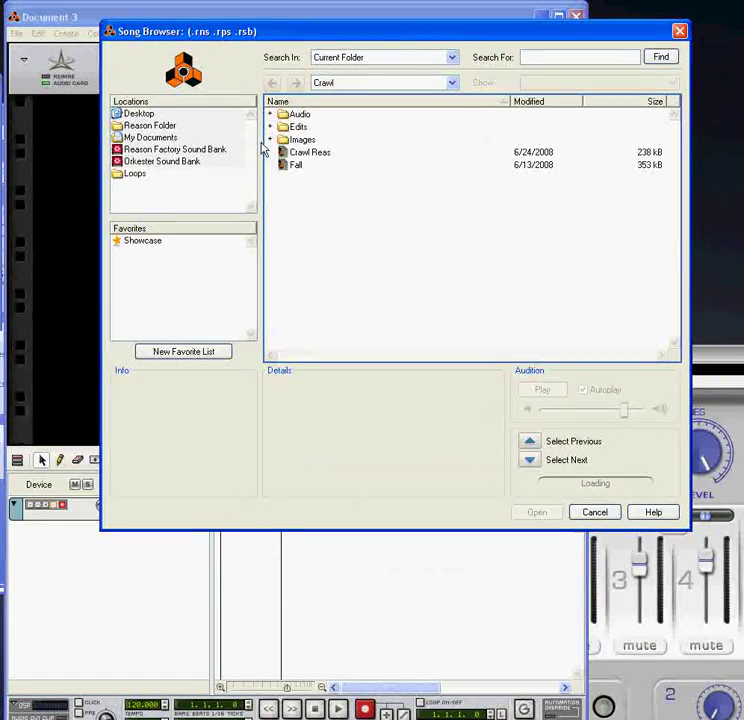
pyautogui.moveTo(249, 32); pyautogui.dragTo(241, 32)
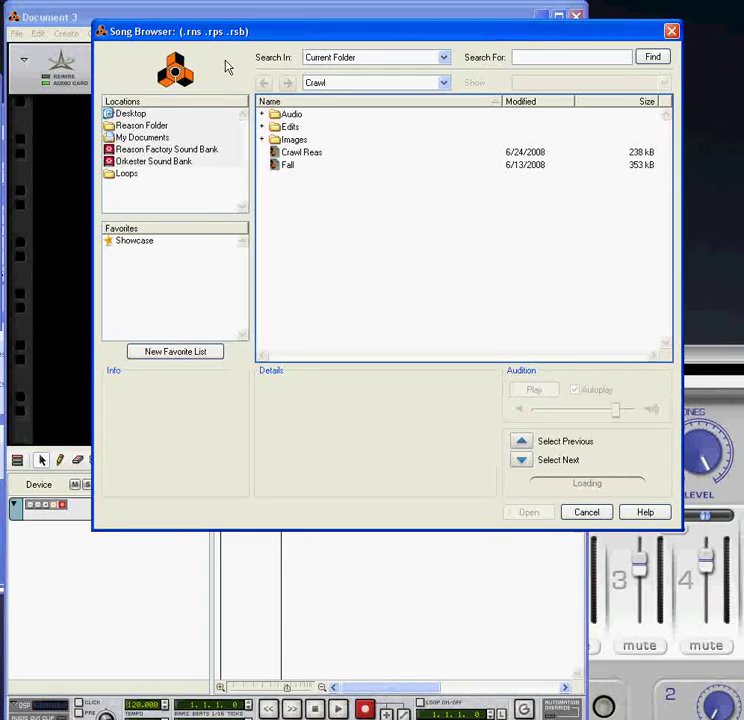
pyautogui.click(130, 116)
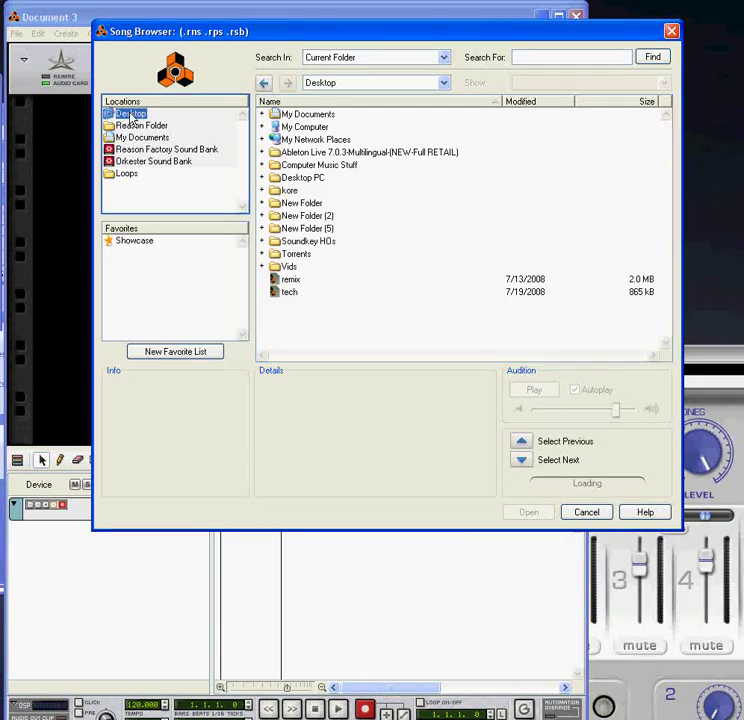
pyautogui.click(288, 129)
pyautogui.doubleClick(288, 130)
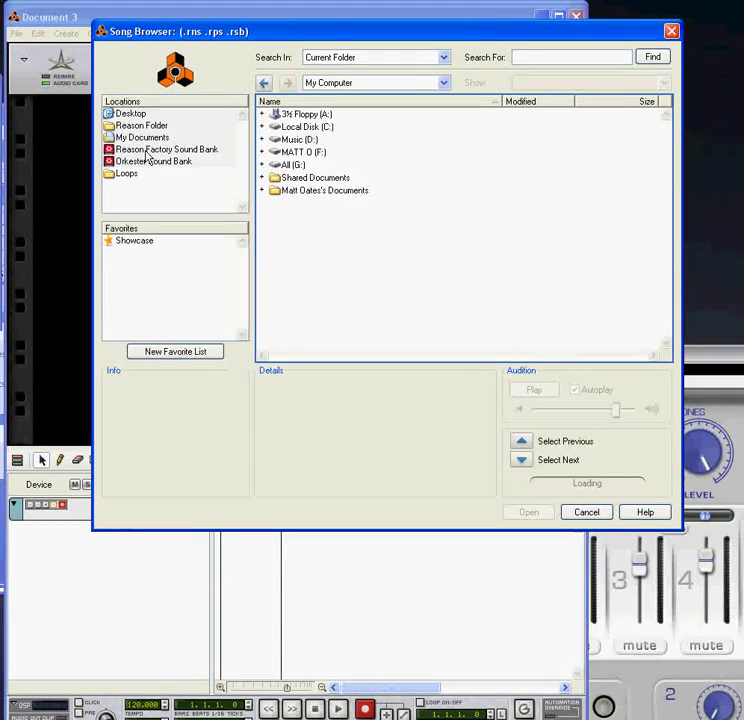
pyautogui.click(147, 150)
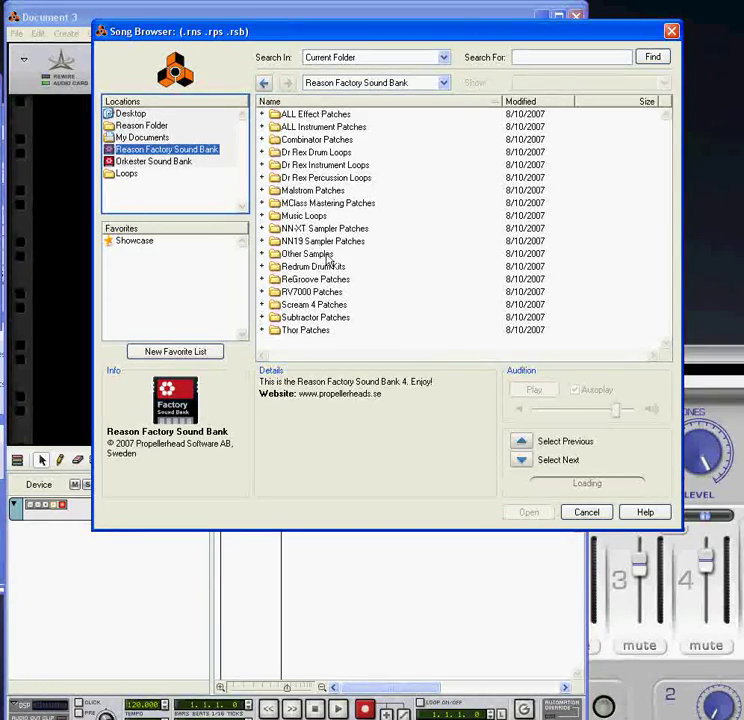
pyautogui.click(588, 513)
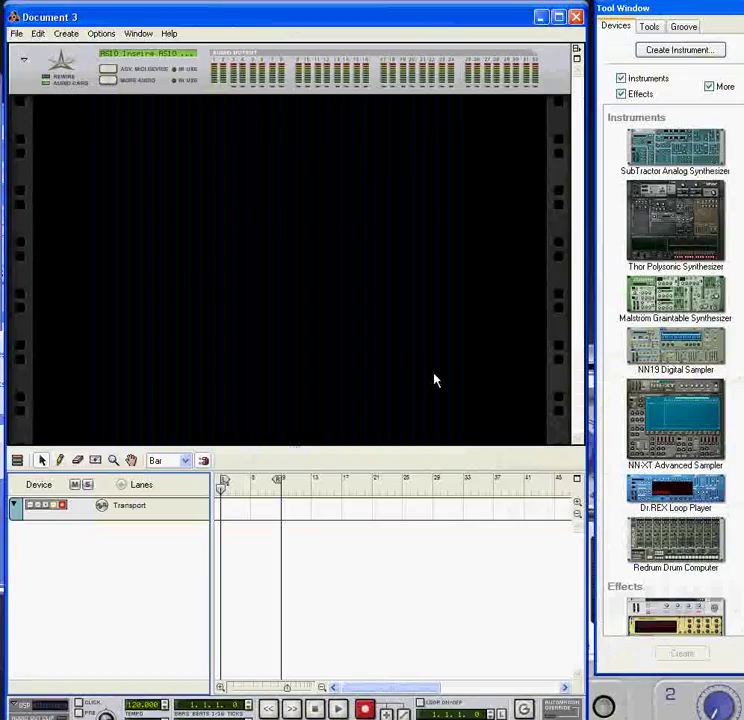
# Step: Look at the save dialog and the save commands for the new song without saving it
pyautogui.click(16, 33)
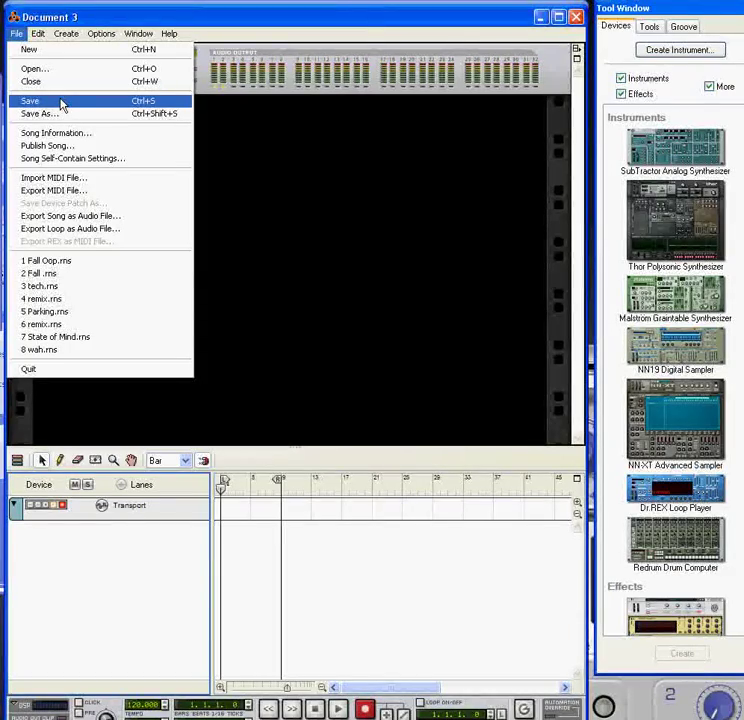
pyautogui.click(60, 105)
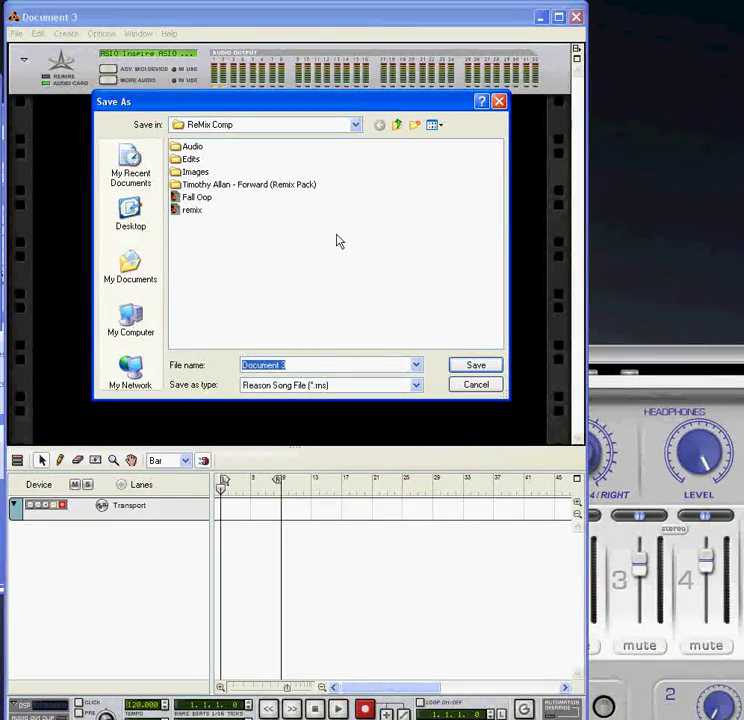
pyautogui.click(475, 386)
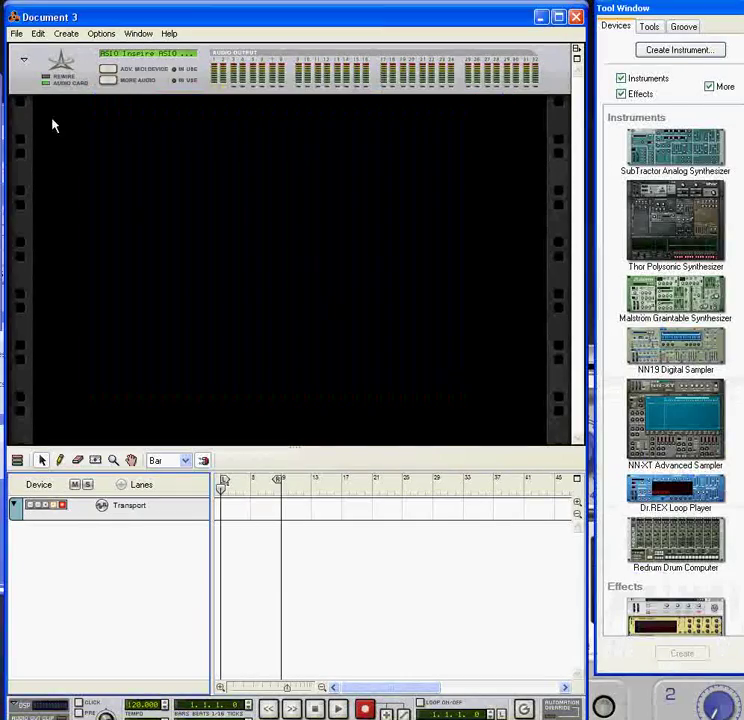
pyautogui.click(16, 33)
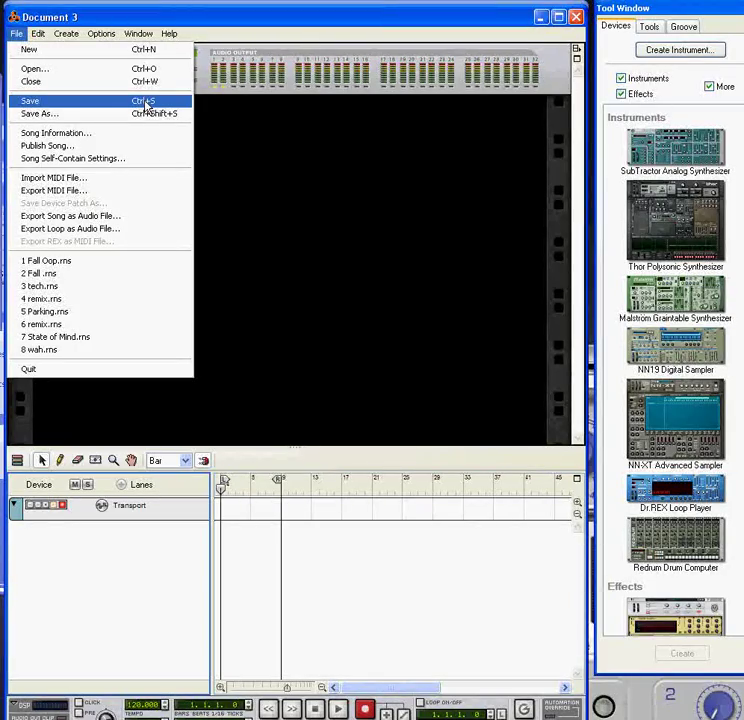
pyautogui.click(299, 183)
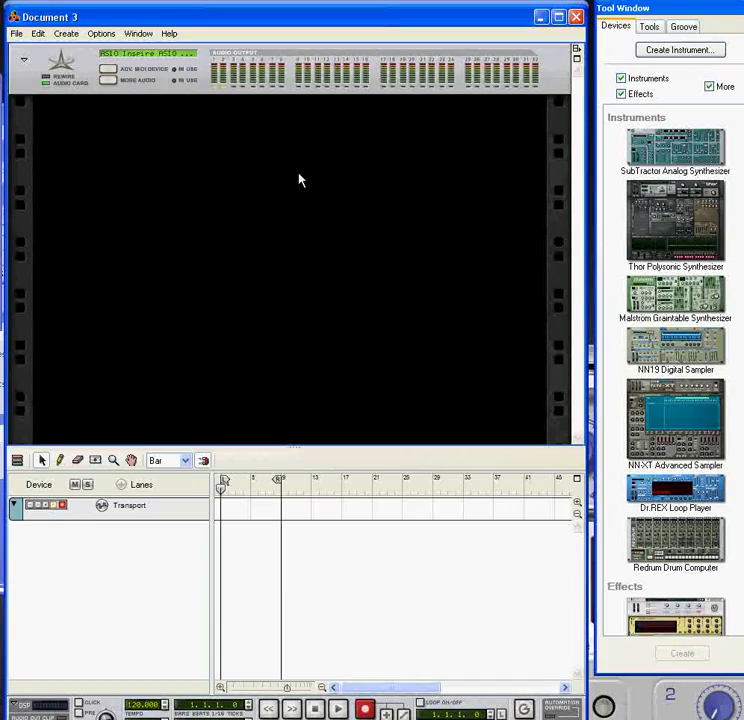
# Step: Open the program preferences and arrange the song and preferences windows so the Audio settings can be read
pyautogui.click(38, 33)
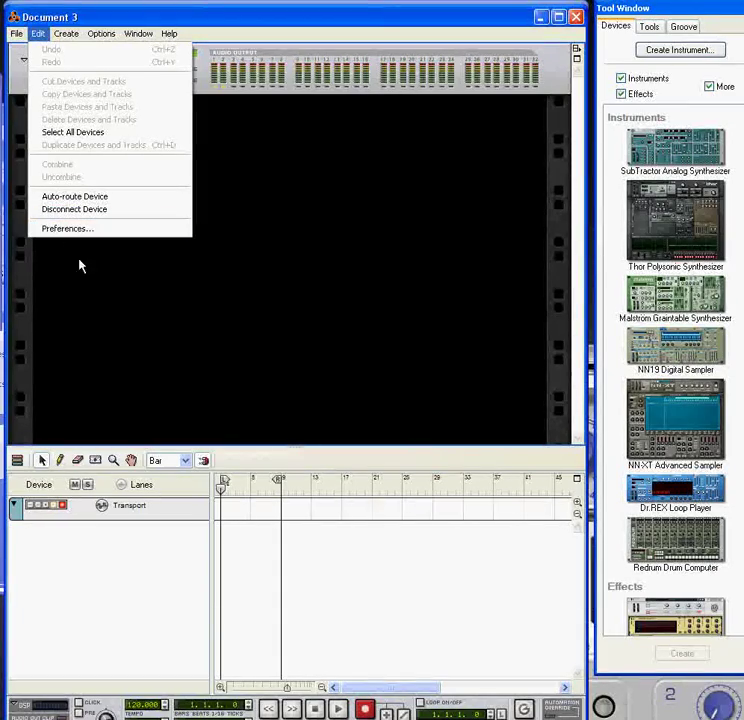
pyautogui.click(293, 346)
pyautogui.click(37, 33)
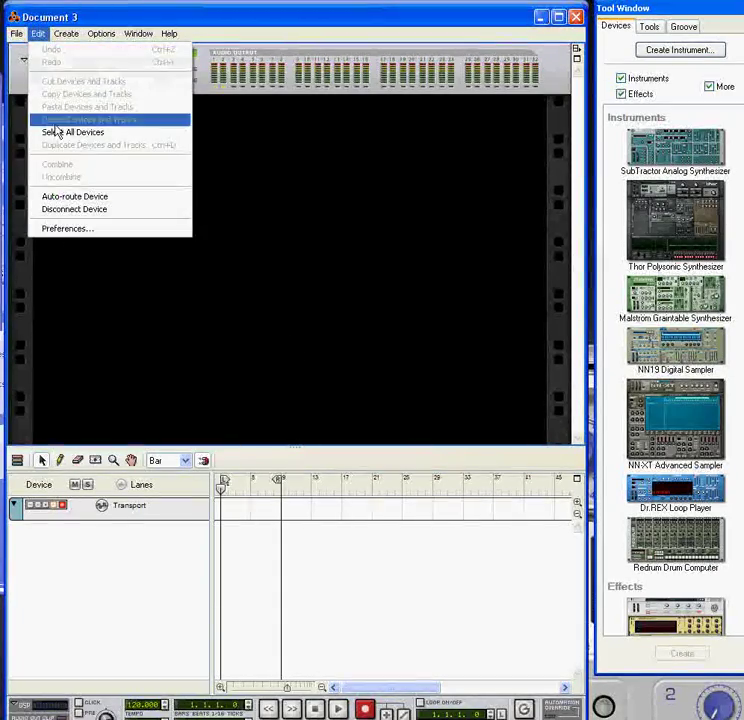
pyautogui.click(76, 229)
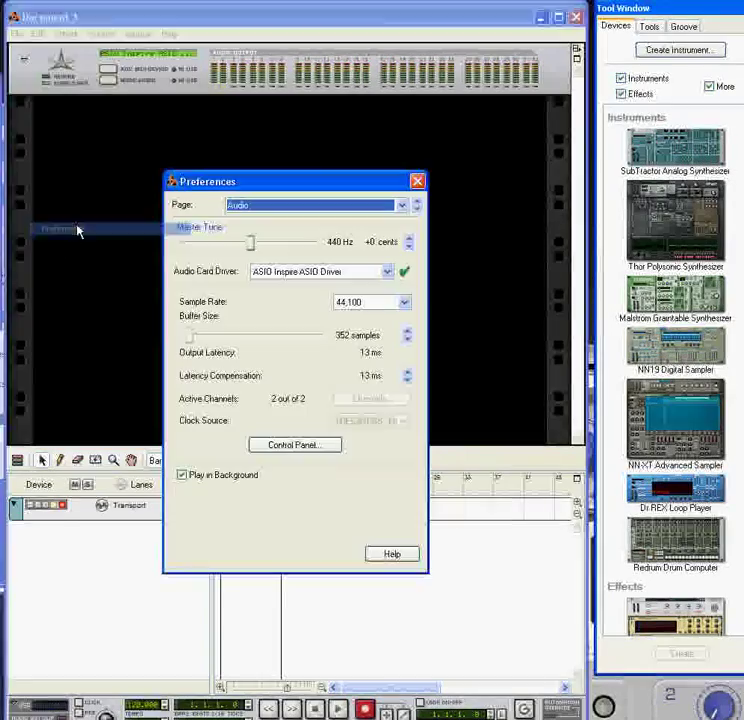
pyautogui.press('Escape')
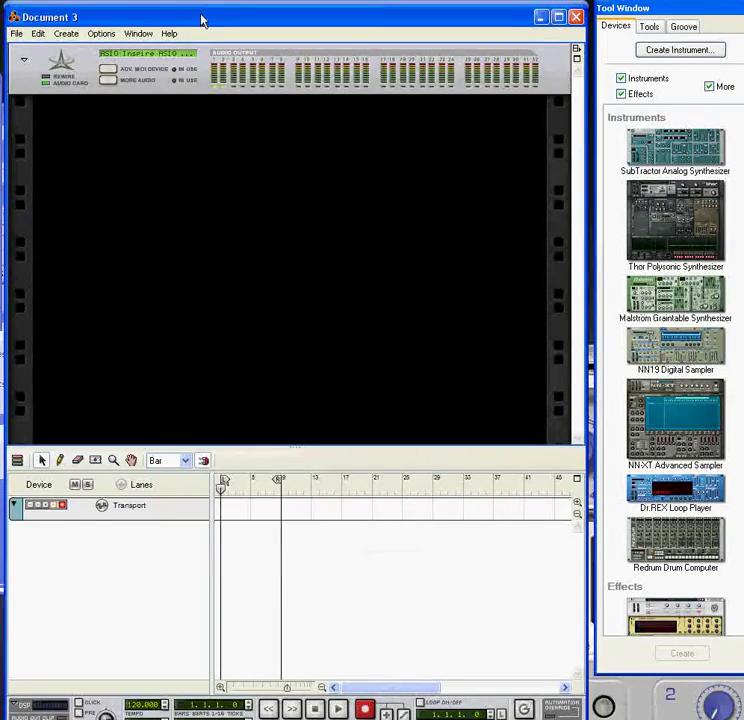
pyautogui.moveTo(200, 20); pyautogui.dragTo(212, 131)
pyautogui.click(540, 12)
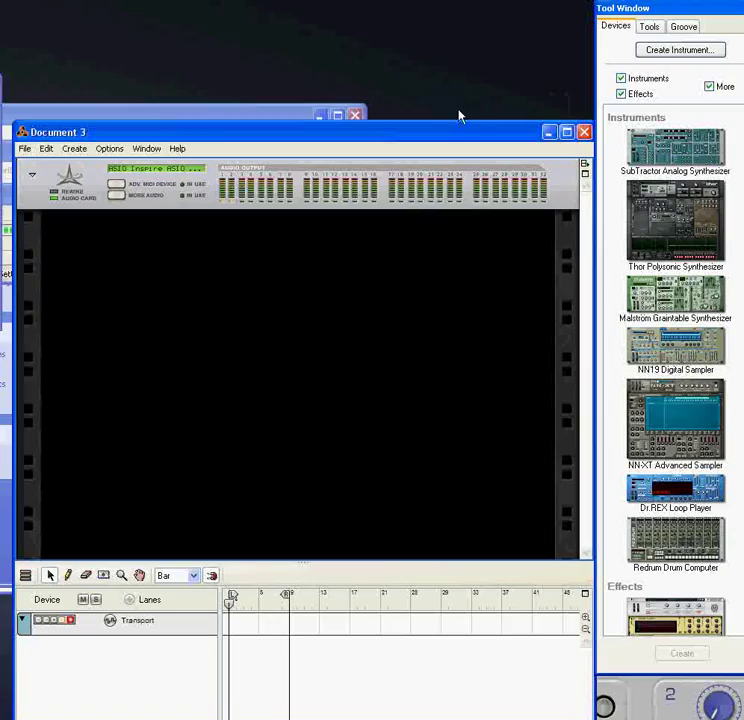
pyautogui.moveTo(321, 143); pyautogui.dragTo(329, 308)
pyautogui.moveTo(321, 191); pyautogui.dragTo(354, 122)
pyautogui.moveTo(495, 300); pyautogui.dragTo(485, 144)
pyautogui.moveTo(390, 119); pyautogui.dragTo(418, 67)
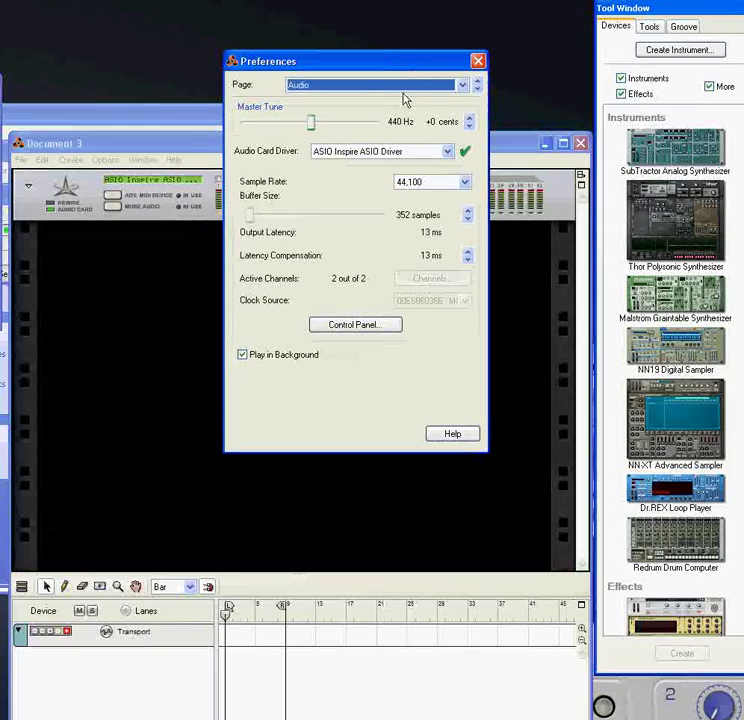
# Step: On the General preferences page, try Built in as the default song and restore Empty Rack
pyautogui.click(323, 89)
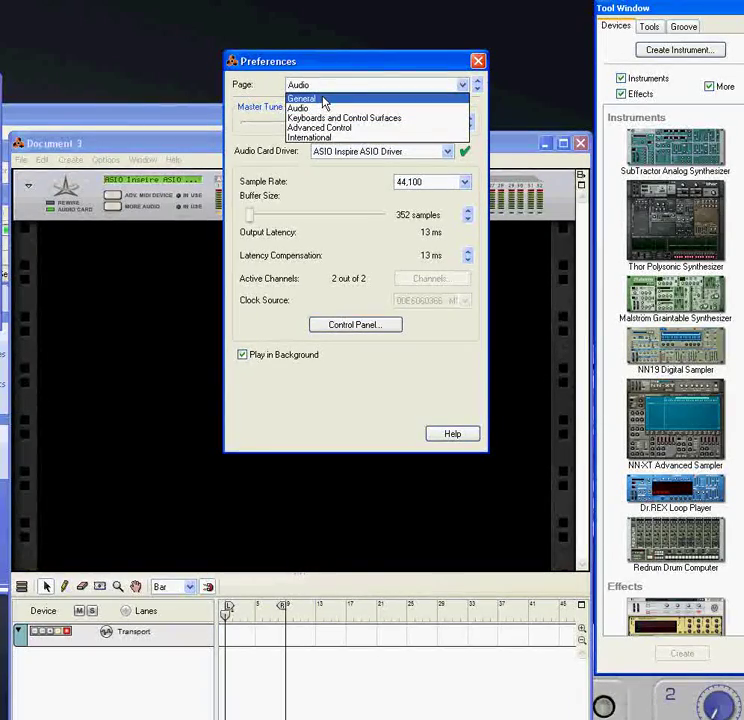
pyautogui.click(323, 101)
pyautogui.moveTo(345, 60); pyautogui.dragTo(362, 31)
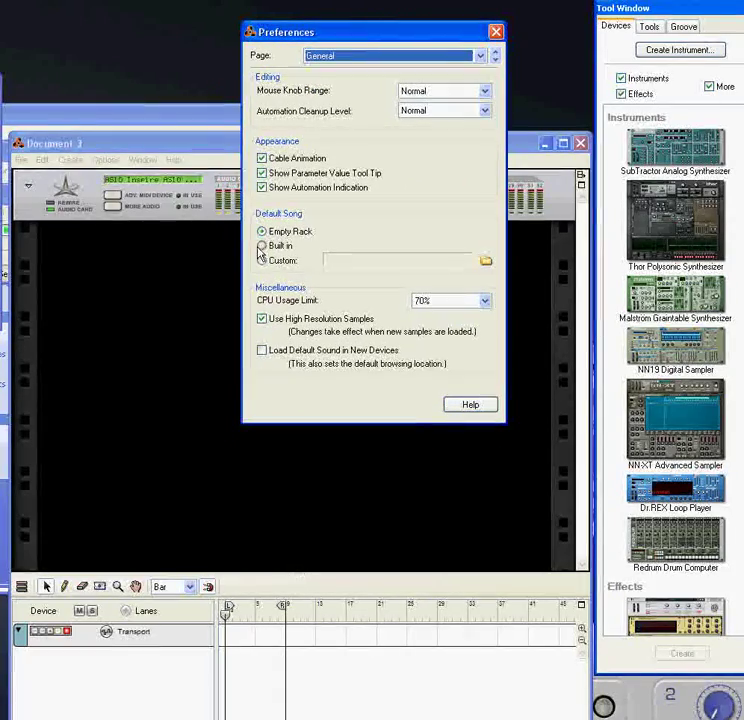
pyautogui.click(262, 247)
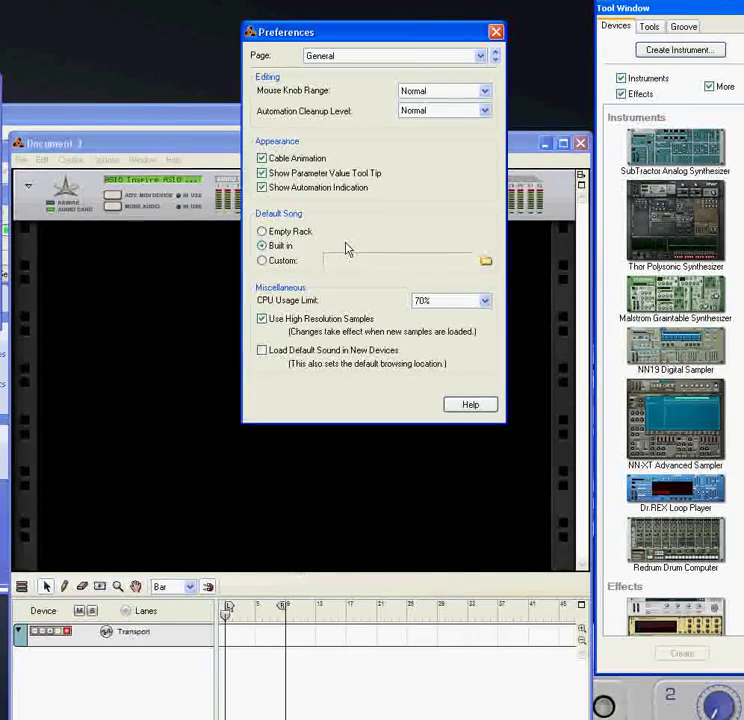
pyautogui.click(262, 232)
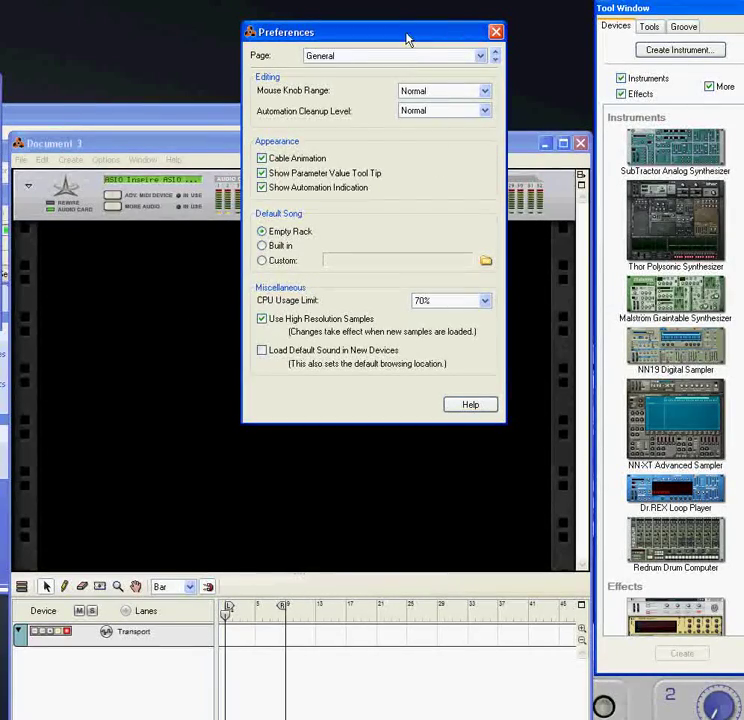
pyautogui.moveTo(407, 37); pyautogui.dragTo(421, 24)
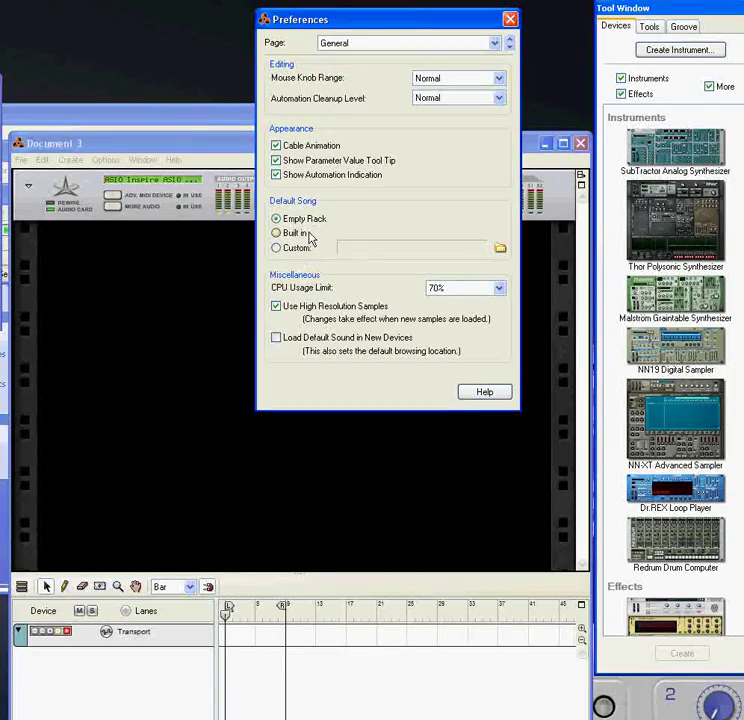
# Step: Examine the Audio preferences and the available audio card drivers, leaving ASIO Inspire ASIO Driver selected
pyautogui.click(441, 45)
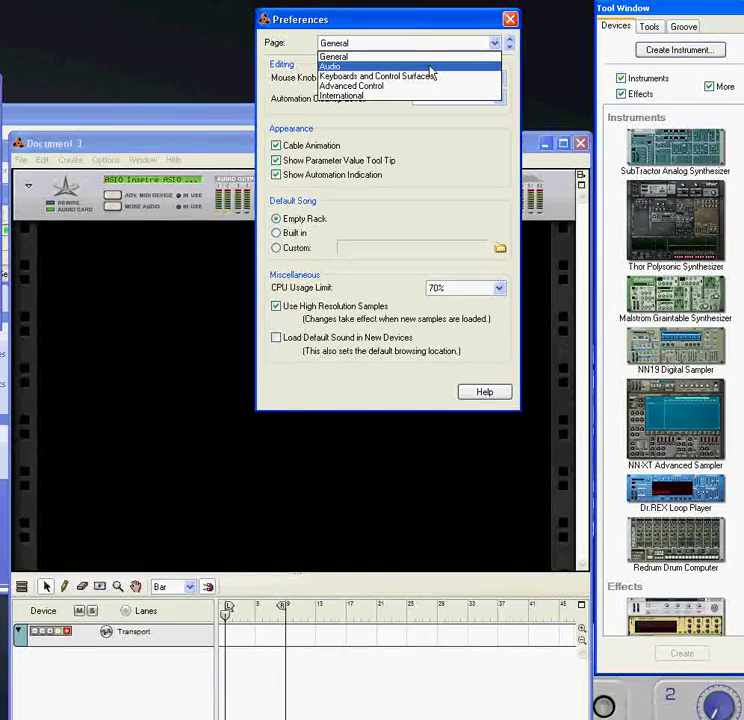
pyautogui.click(431, 68)
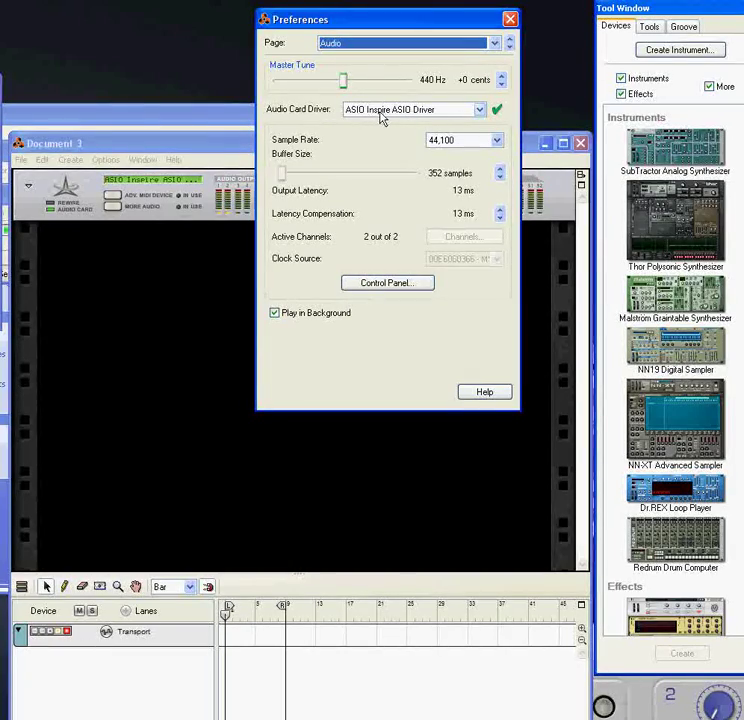
pyautogui.click(444, 111)
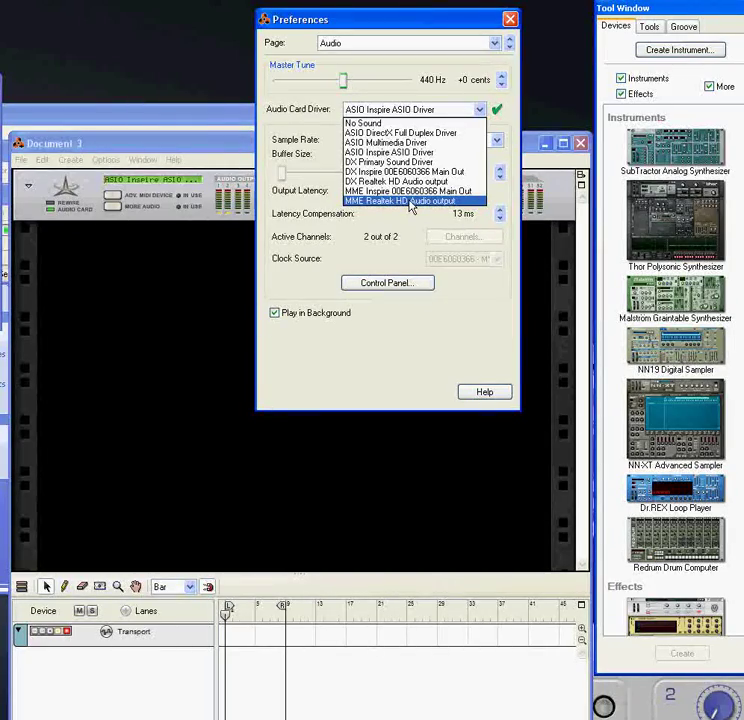
pyautogui.click(399, 66)
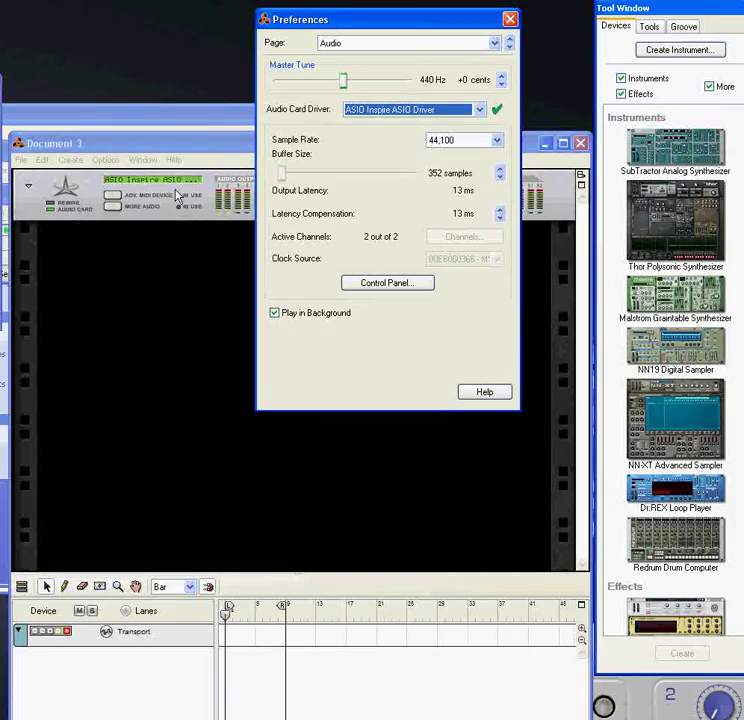
pyautogui.click(479, 109)
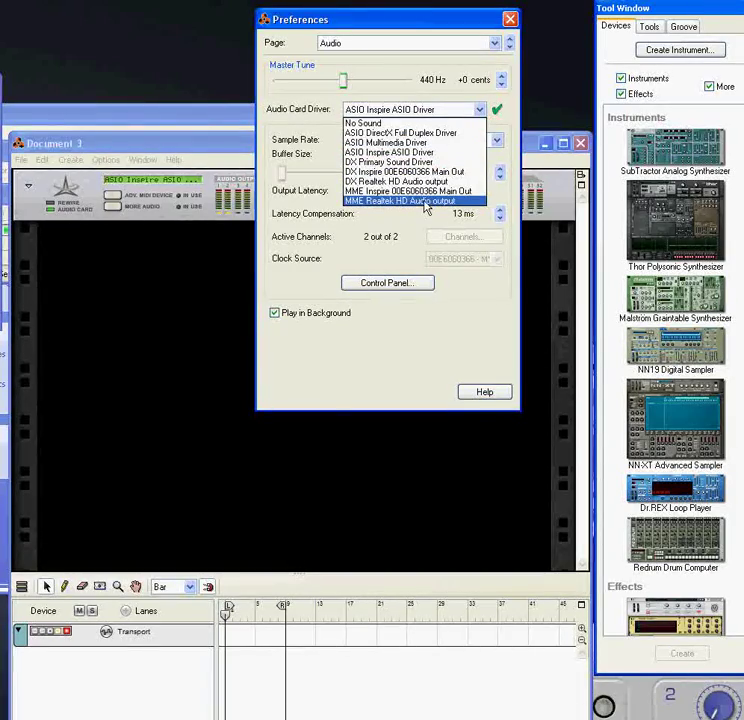
pyautogui.click(398, 230)
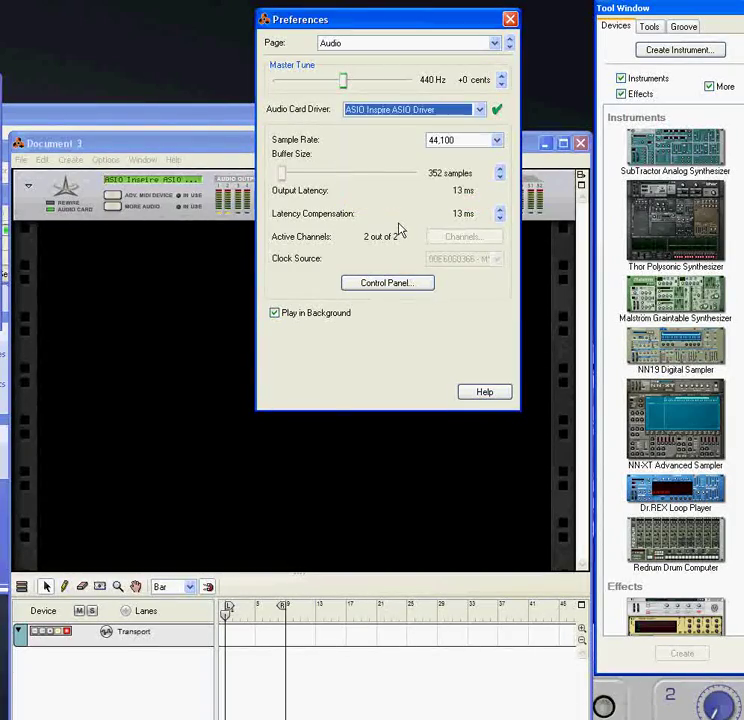
pyautogui.click(400, 112)
# Step: Show the Keyboards and Control Surfaces preferences to examine the attached MIDI keyboard
pyautogui.click(440, 50)
pyautogui.click(440, 50)
pyautogui.click(438, 78)
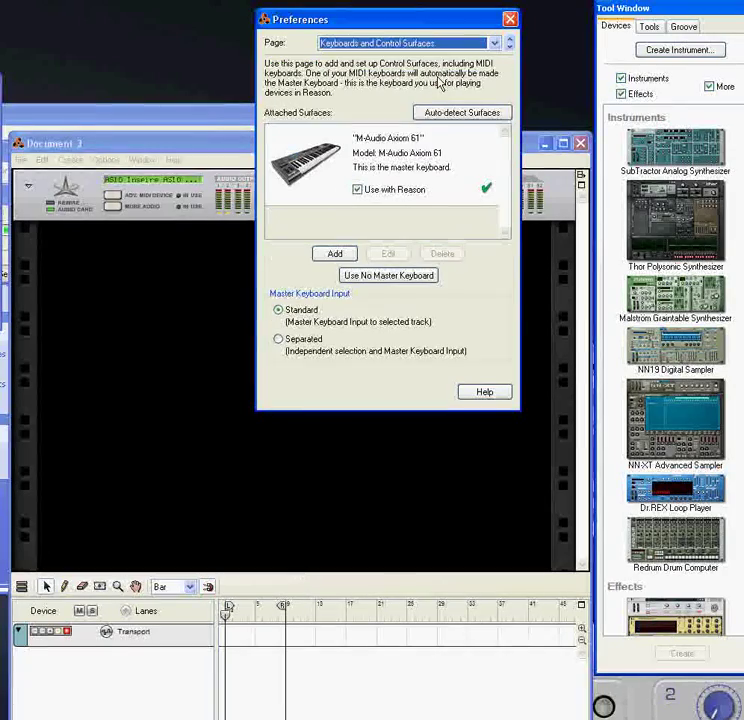
# Step: Close the preferences and reposition the Document 3 window so the rack, sequencer and transport are all visible
pyautogui.moveTo(457, 27); pyautogui.dragTo(462, 18)
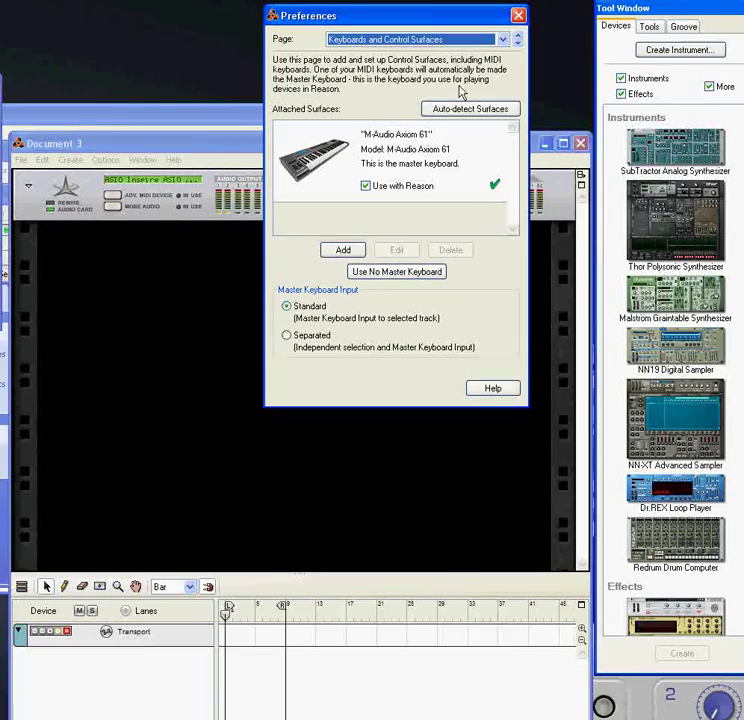
pyautogui.click(519, 16)
pyautogui.moveTo(398, 133); pyautogui.dragTo(390, 33)
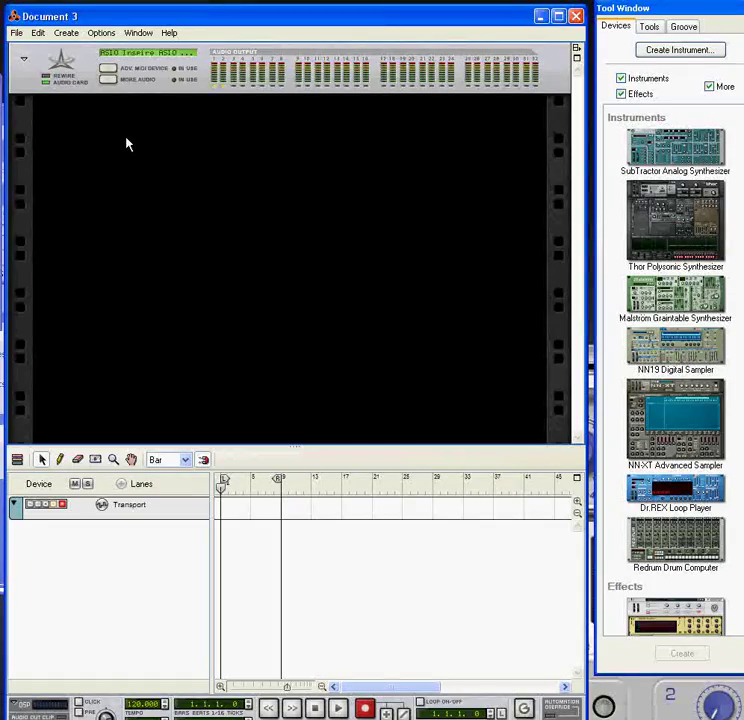
# Step: Add a Mixer 14:2 to the empty rack
pyautogui.click(66, 33)
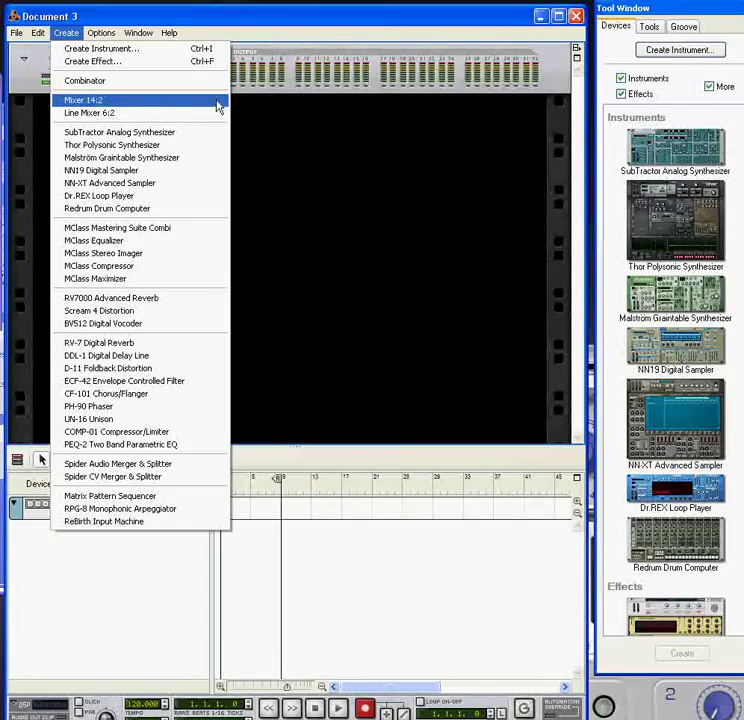
pyautogui.click(313, 136)
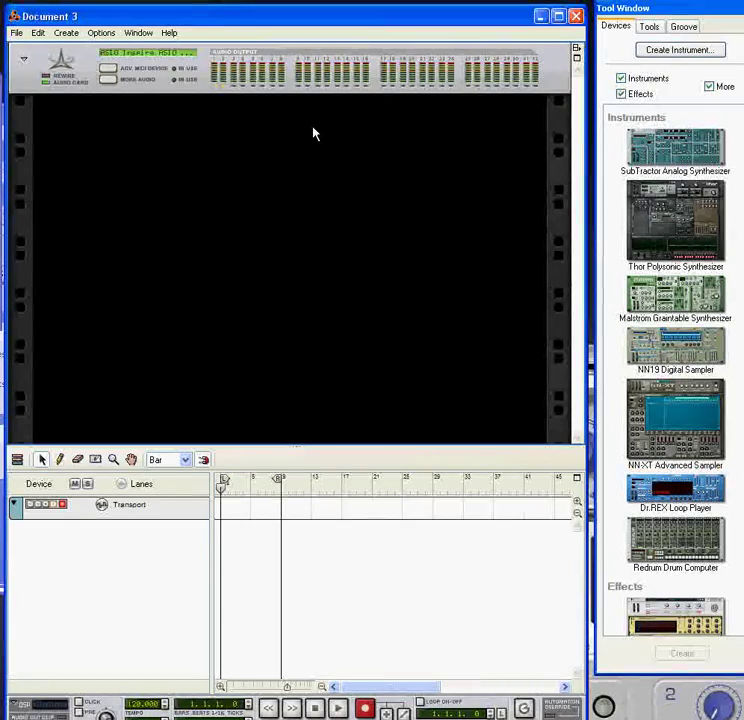
pyautogui.click(72, 33)
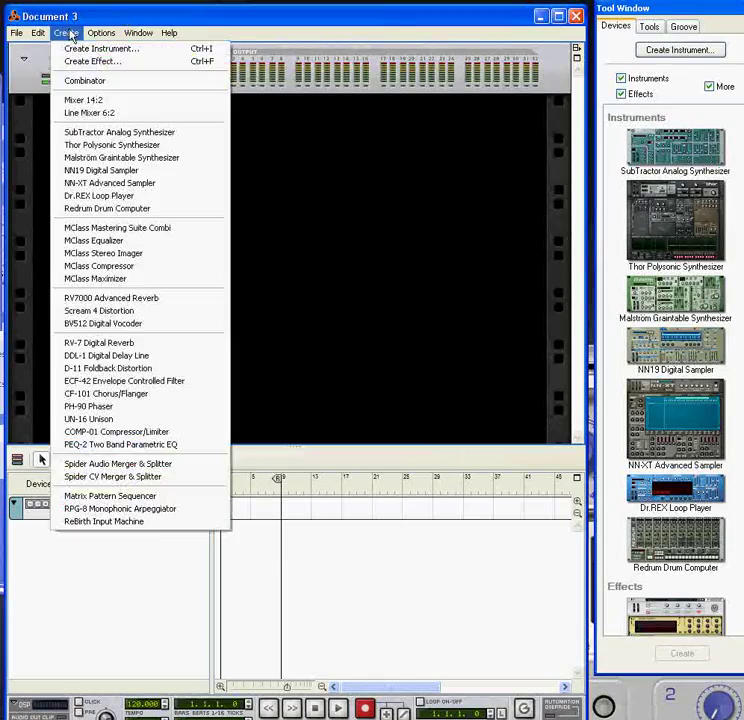
pyautogui.click(72, 102)
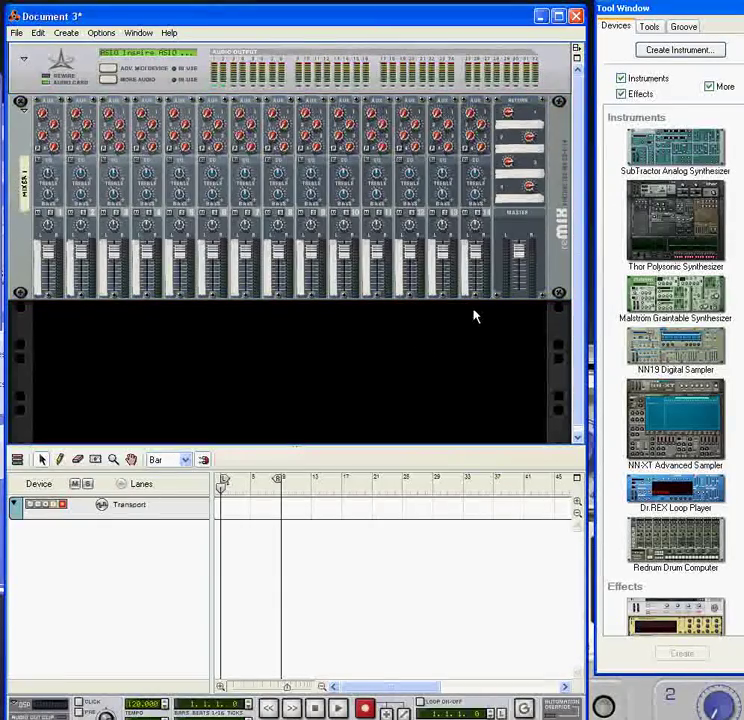
# Step: Hide the Tool Window and show it again
pyautogui.scroll(-6, 664, 268)
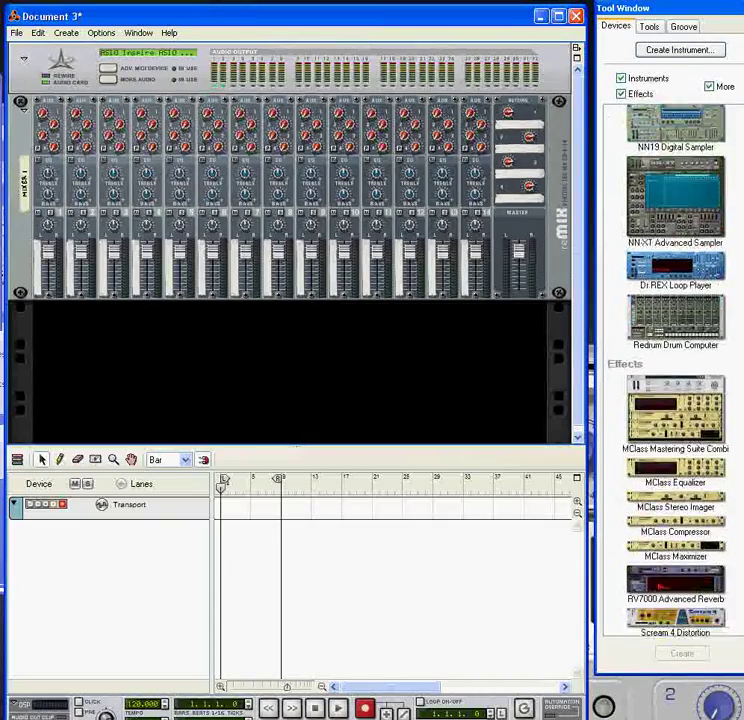
pyautogui.scroll(-2, 664, 400)
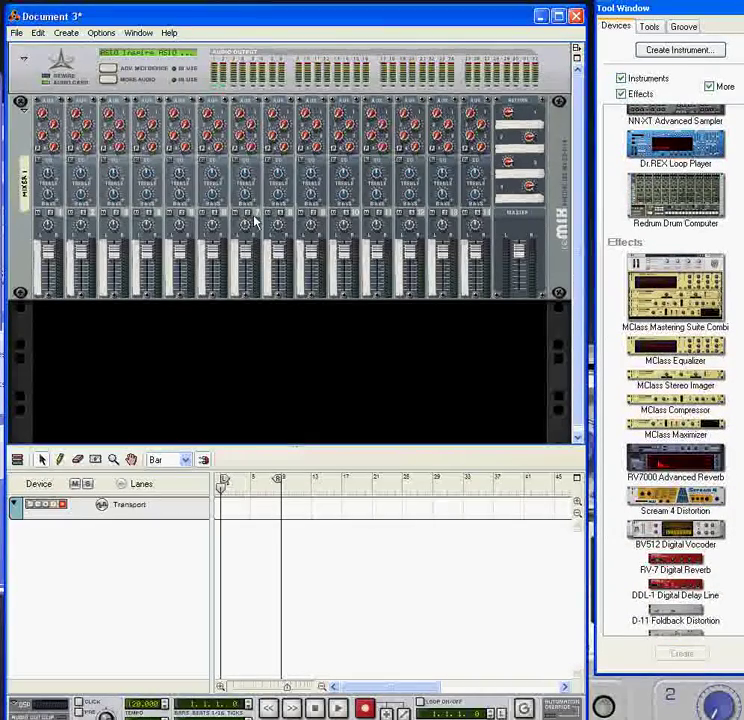
pyautogui.click(143, 34)
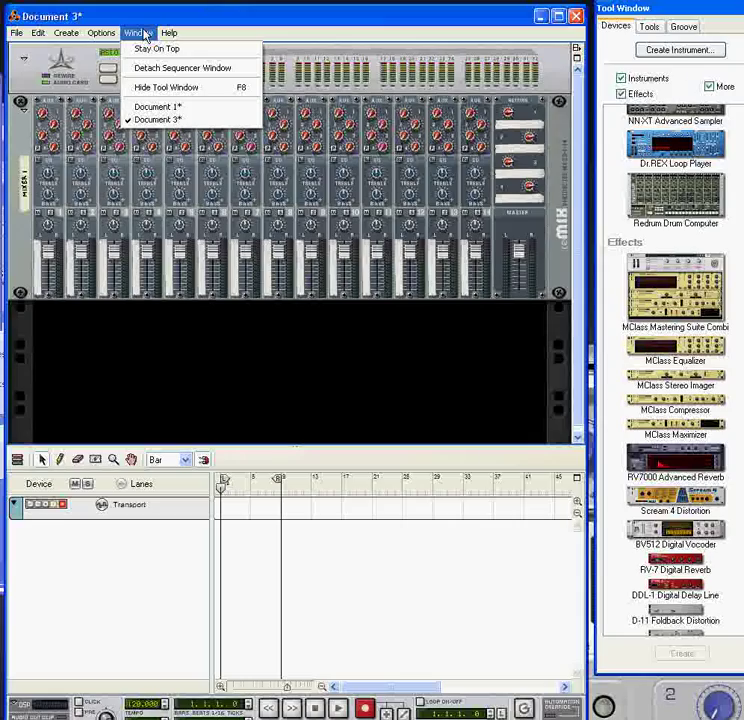
pyautogui.click(163, 89)
pyautogui.click(140, 33)
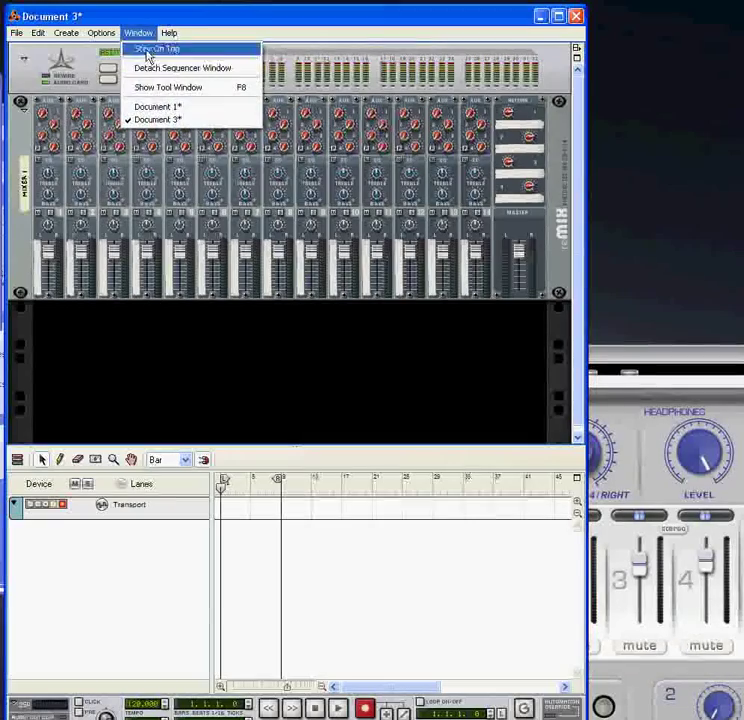
pyautogui.click(230, 89)
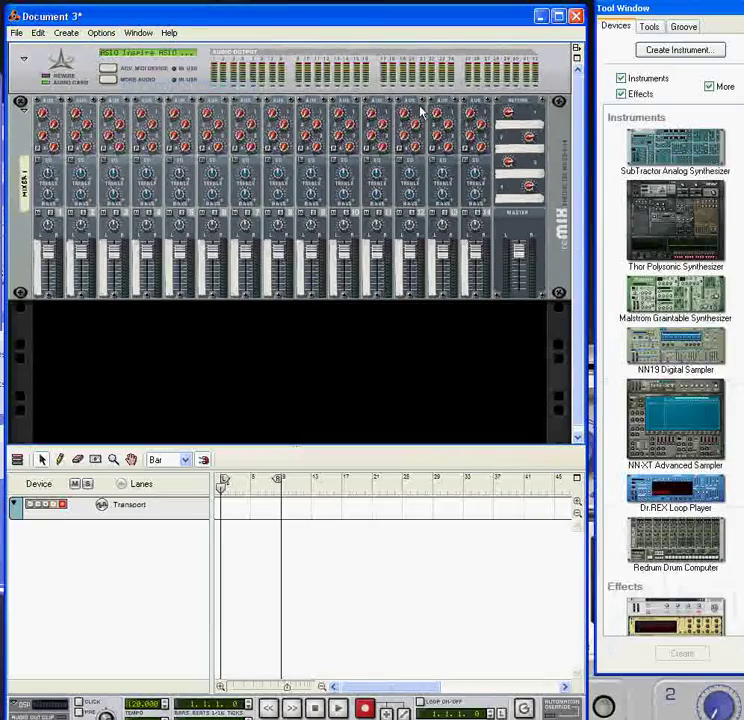
# Step: Examine the instruments and effects offered in the Tool Window and compare them with the list of devices that can be created
pyautogui.scroll(-4, 669, 365)
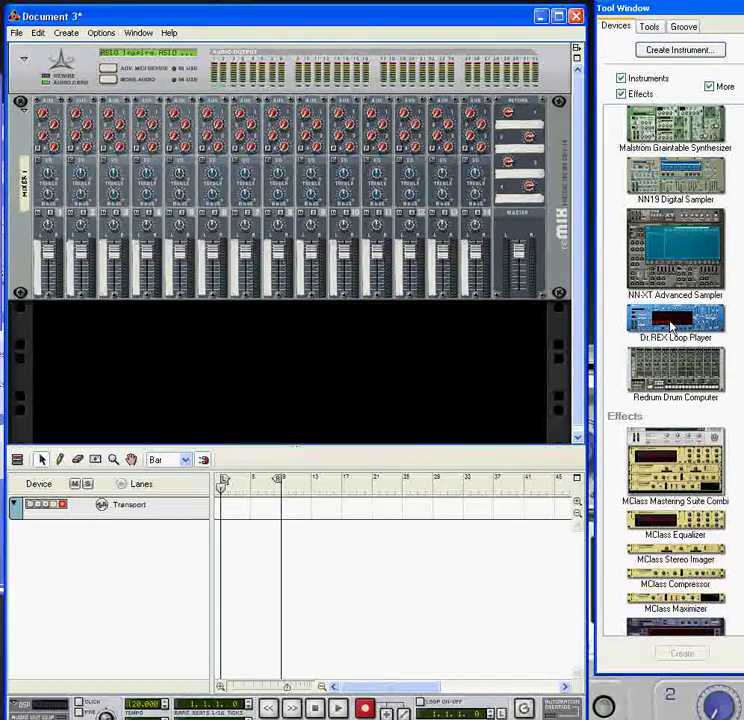
pyautogui.scroll(4, 669, 370)
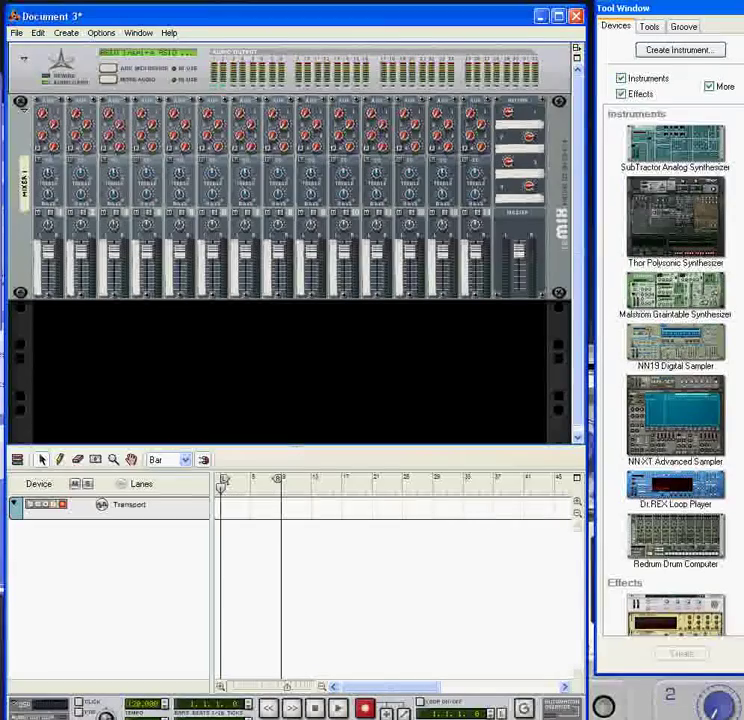
pyautogui.scroll(-5, 669, 370)
pyautogui.scroll(-3, 669, 370)
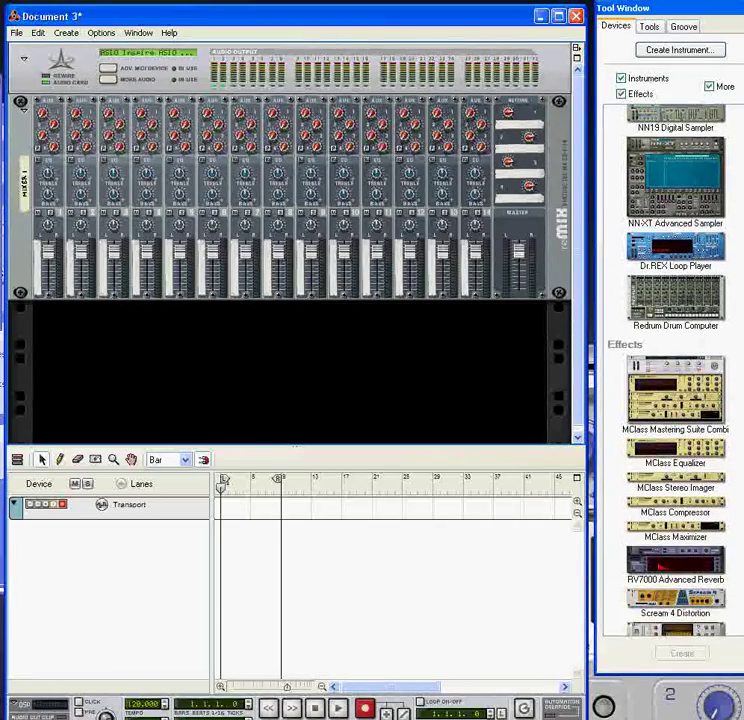
pyautogui.scroll(2, 669, 370)
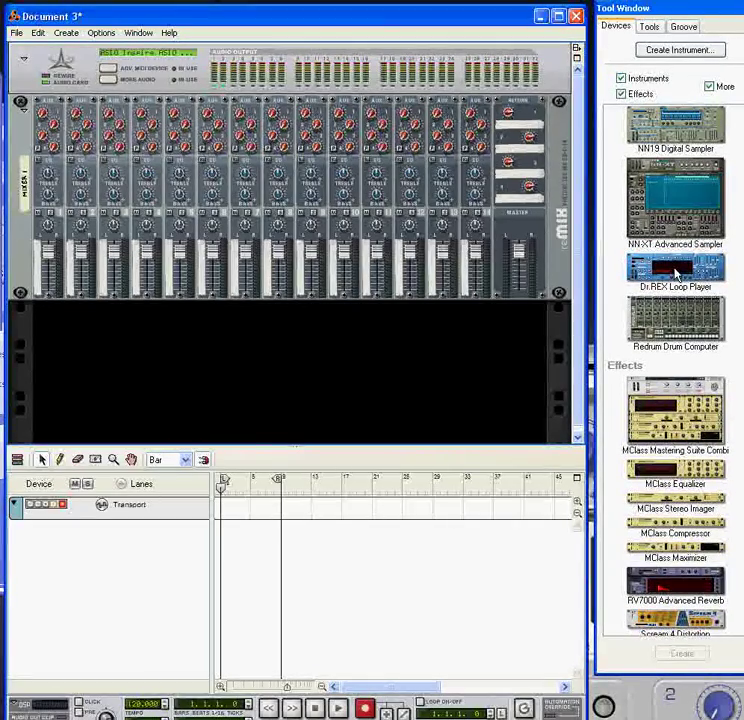
pyautogui.click(66, 32)
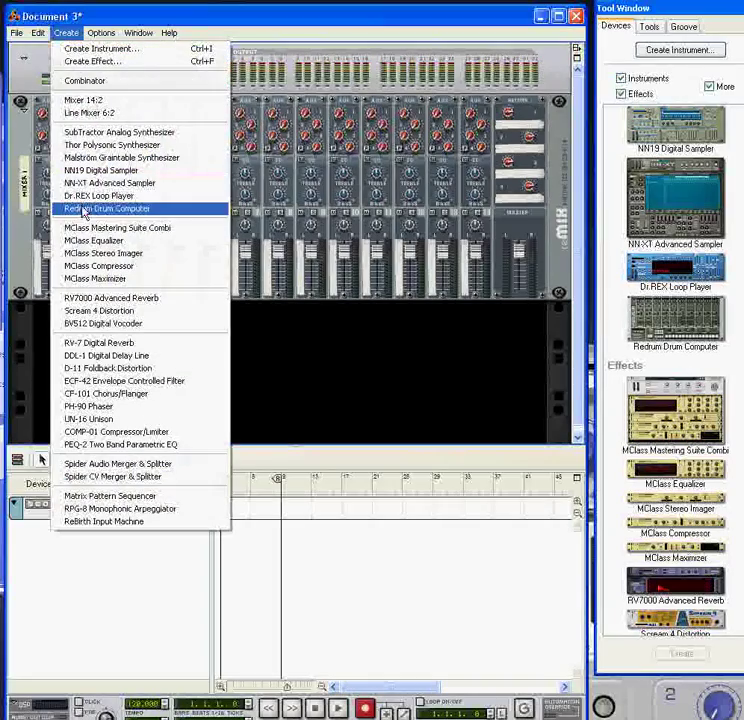
pyautogui.click(352, 328)
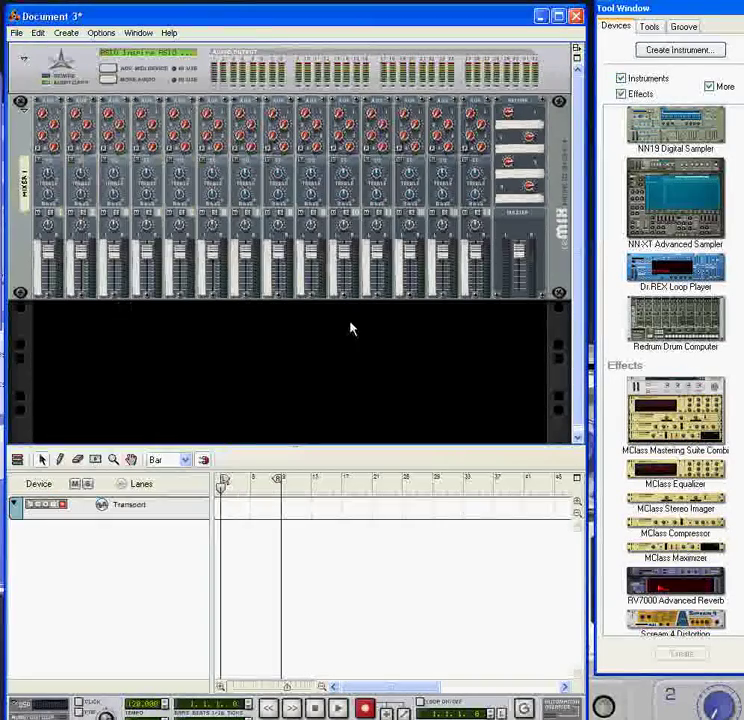
# Step: Add a Dr.REX Loop Player below the mixer from the device palette and delete it again
pyautogui.moveTo(683, 275); pyautogui.dragTo(408, 343)
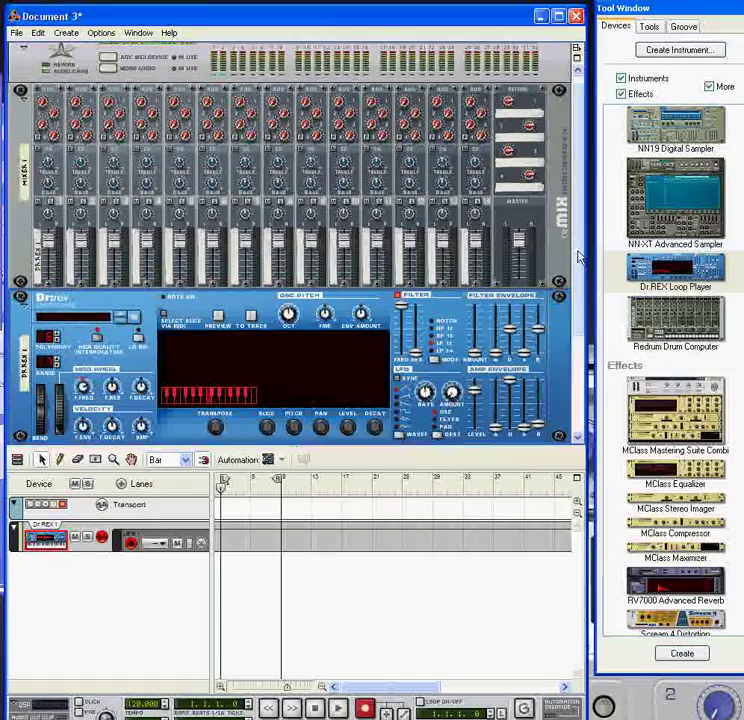
pyautogui.scroll(-2, 580, 257)
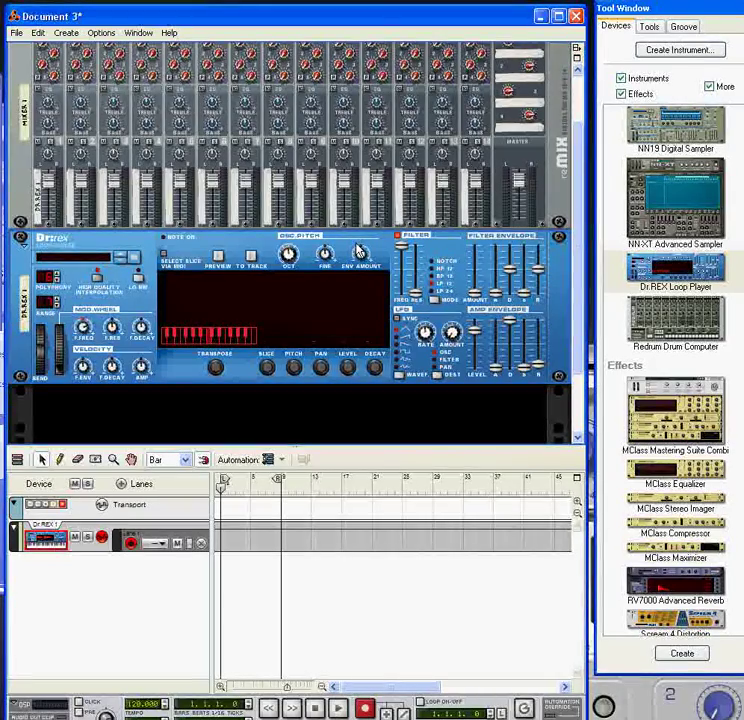
pyautogui.press('Delete')
pyautogui.press('Return')
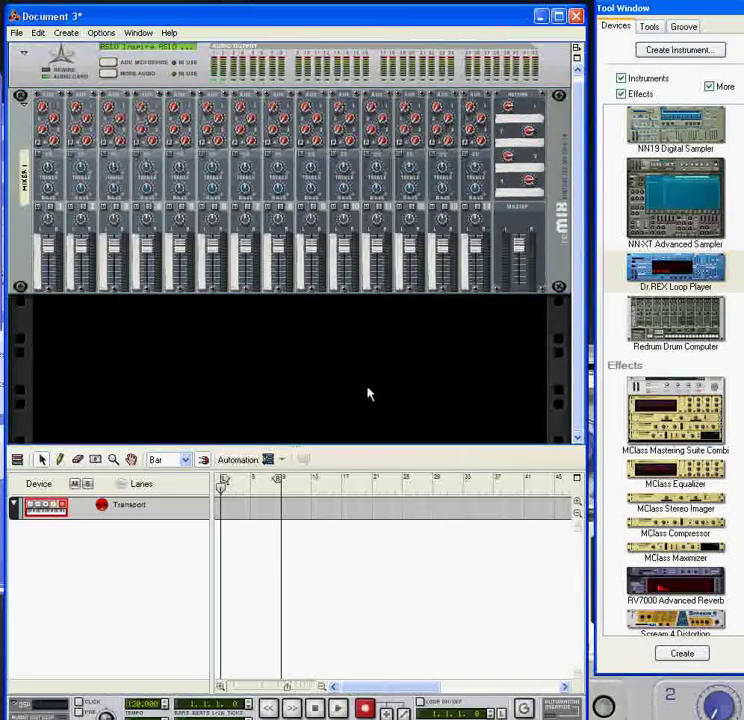
# Step: Add a Dr.REX Loop Player below the mixer and an NN19 Digital Sampler beneath it
pyautogui.moveTo(664, 263); pyautogui.dragTo(427, 340)
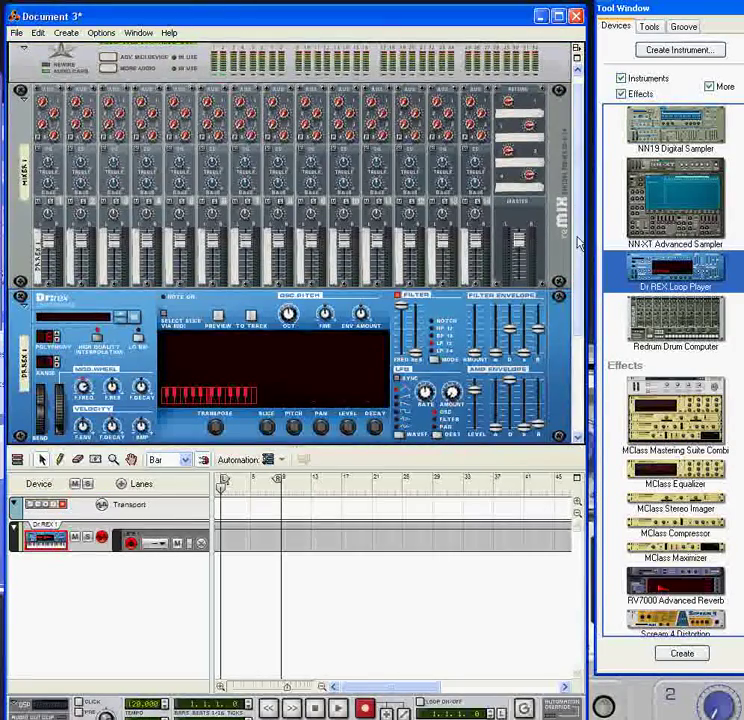
pyautogui.scroll(-3, 582, 300)
pyautogui.moveTo(658, 149); pyautogui.dragTo(405, 337)
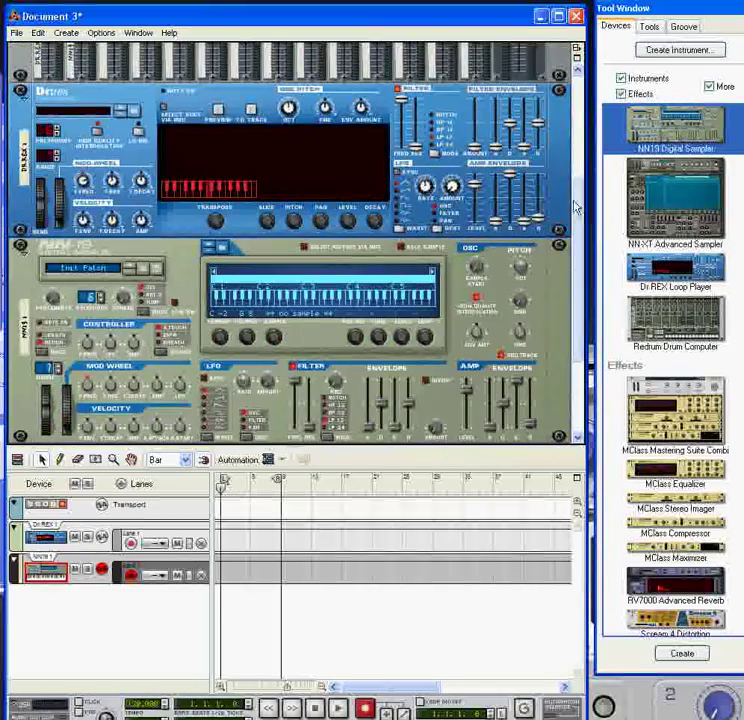
pyautogui.scroll(-2, 575, 202)
pyautogui.scroll(3, 570, 212)
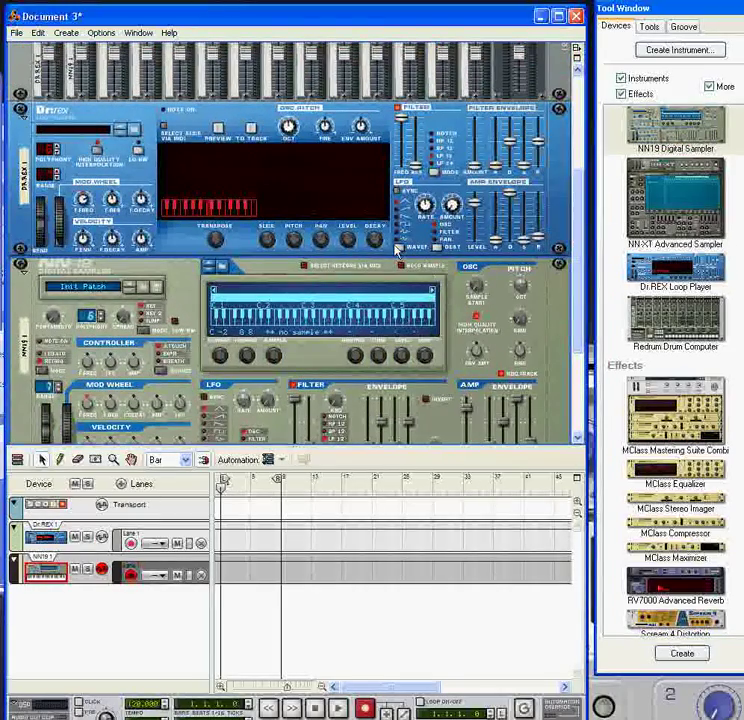
# Step: Enlarge the sequencer area and select the Dr.REX track and the NN19 track in turn
pyautogui.moveTo(362, 444); pyautogui.dragTo(358, 350)
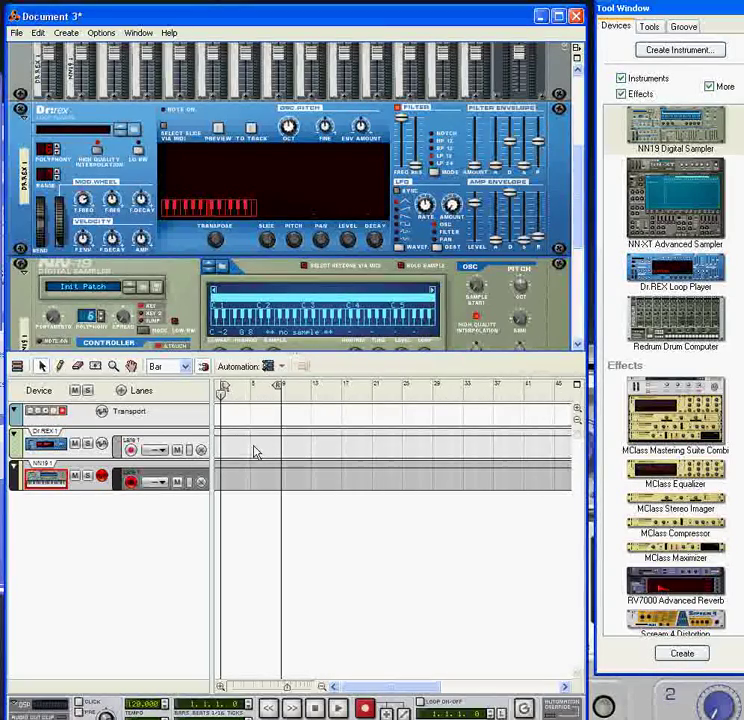
pyautogui.click(195, 443)
pyautogui.click(190, 474)
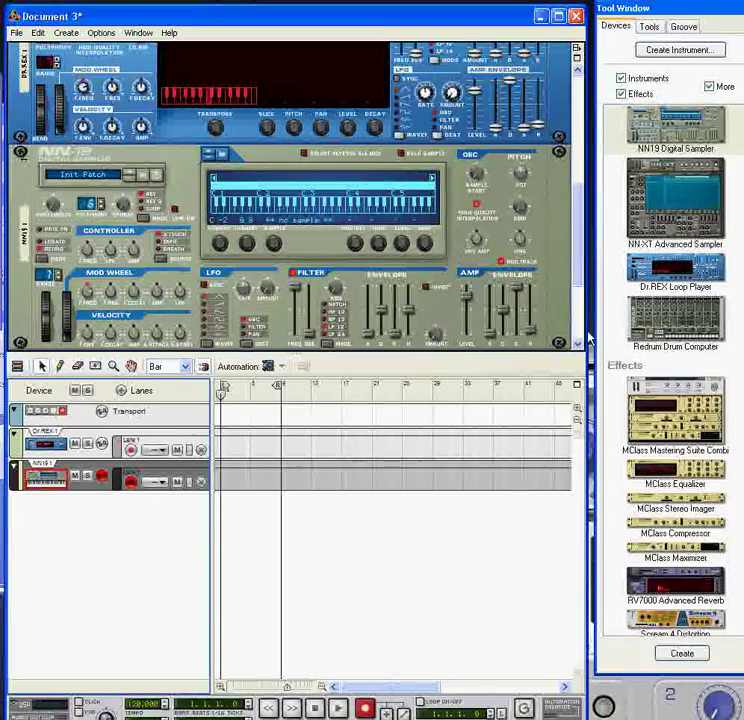
pyautogui.moveTo(581, 262); pyautogui.dragTo(577, 155)
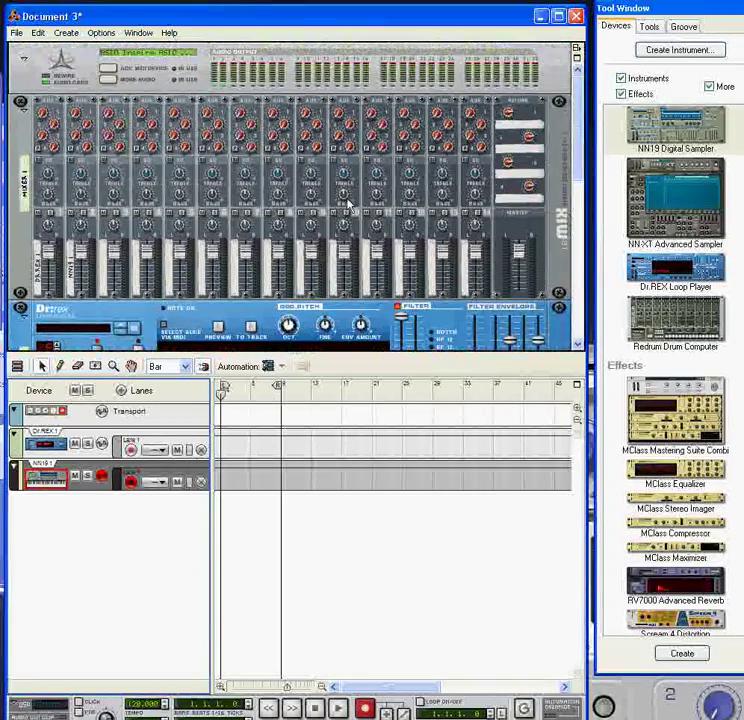